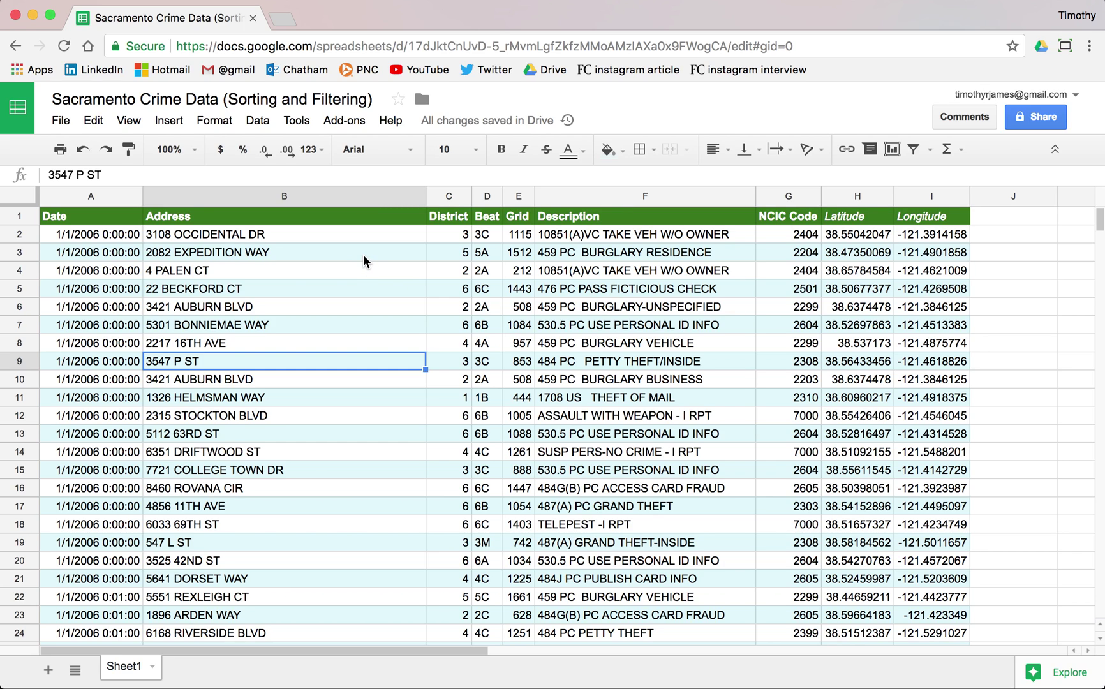
Turn on a filter for the crime data table from the Address header cell
left_click(195, 271)
left_click(257, 123)
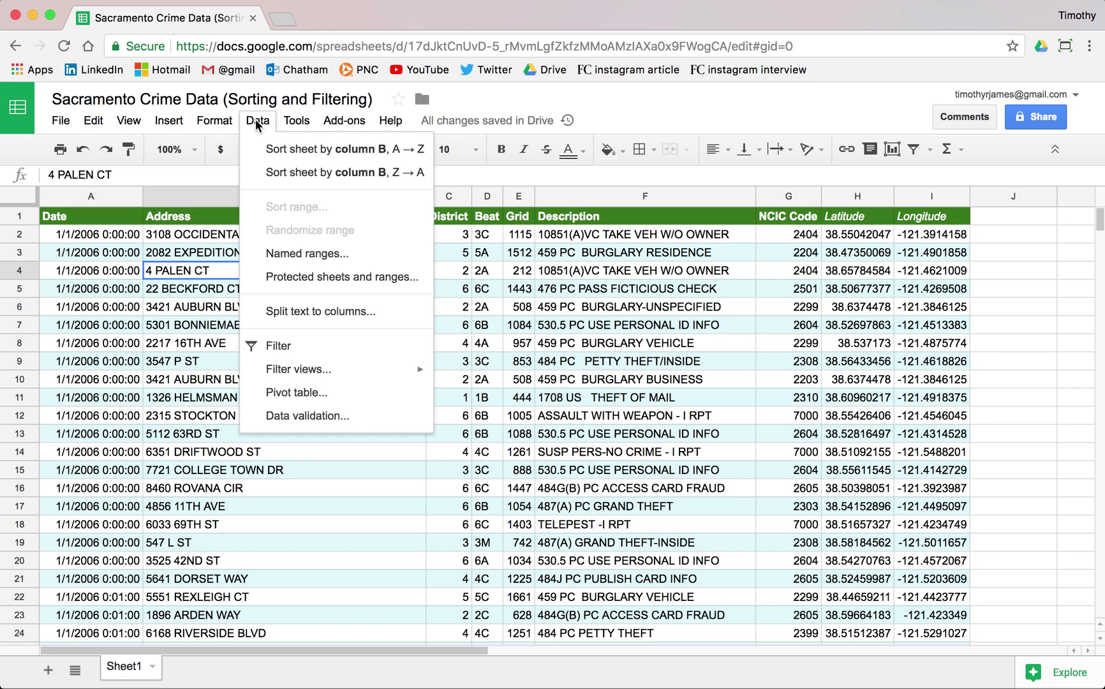
mouse_move(345, 368)
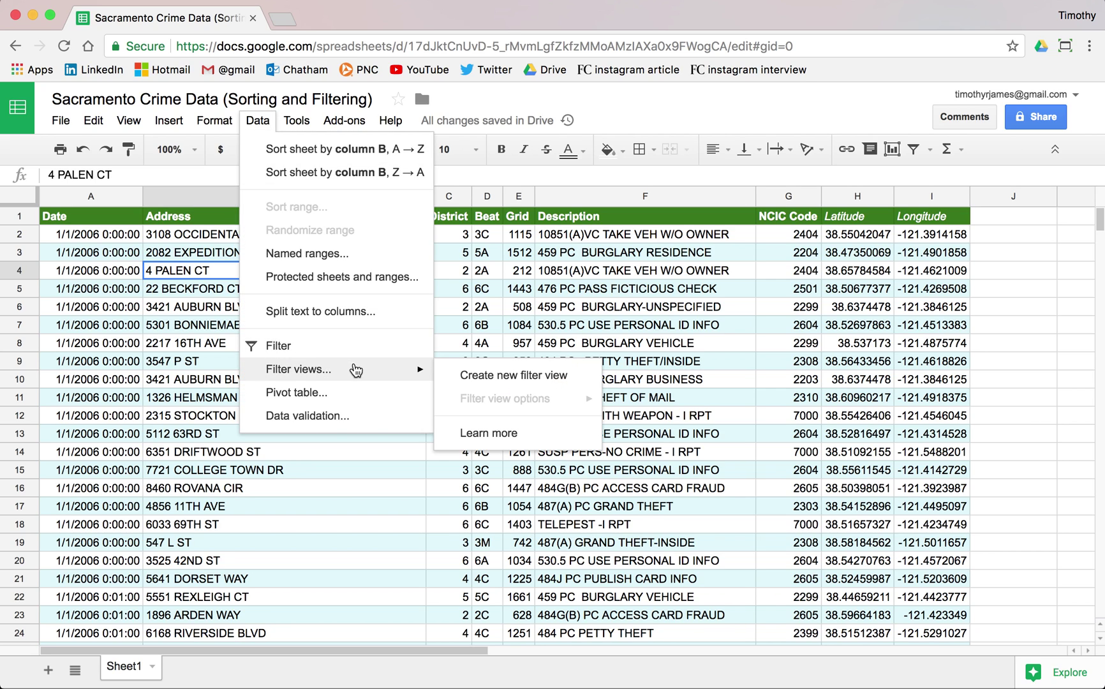
left_click(500, 301)
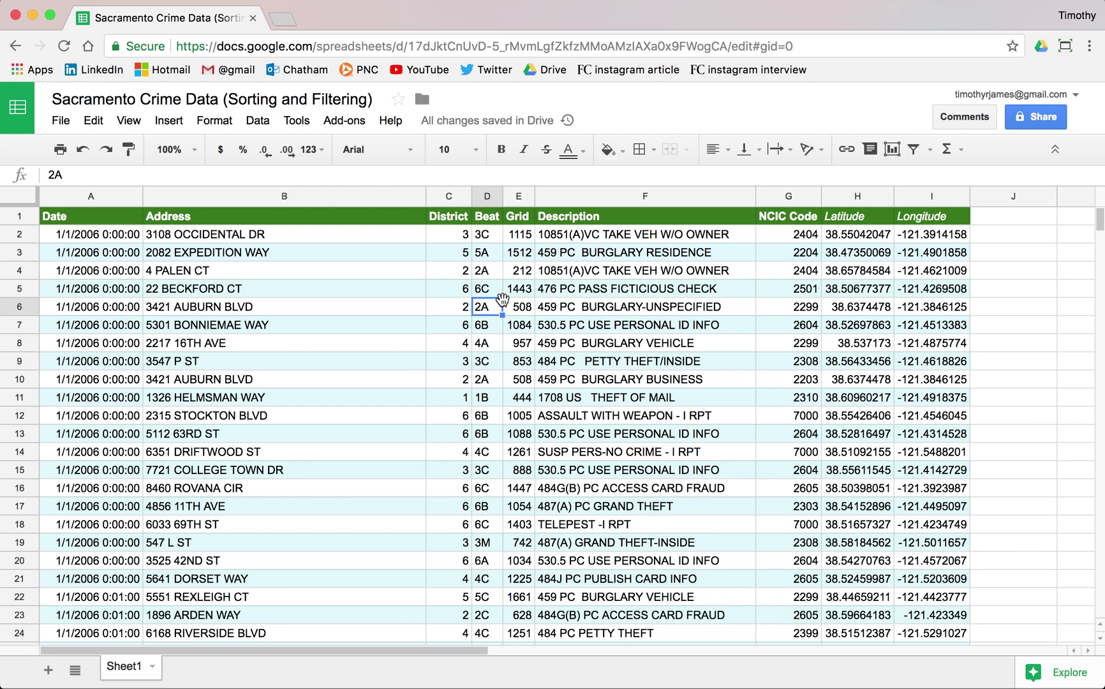
left_click(421, 217)
left_click(252, 123)
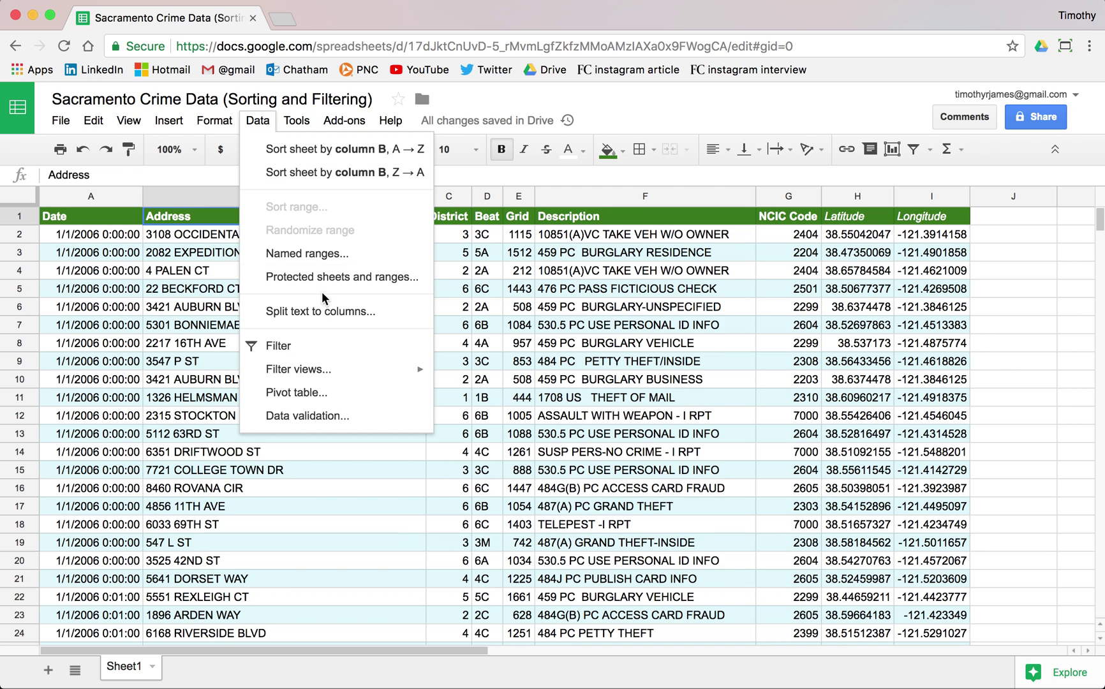
left_click(343, 348)
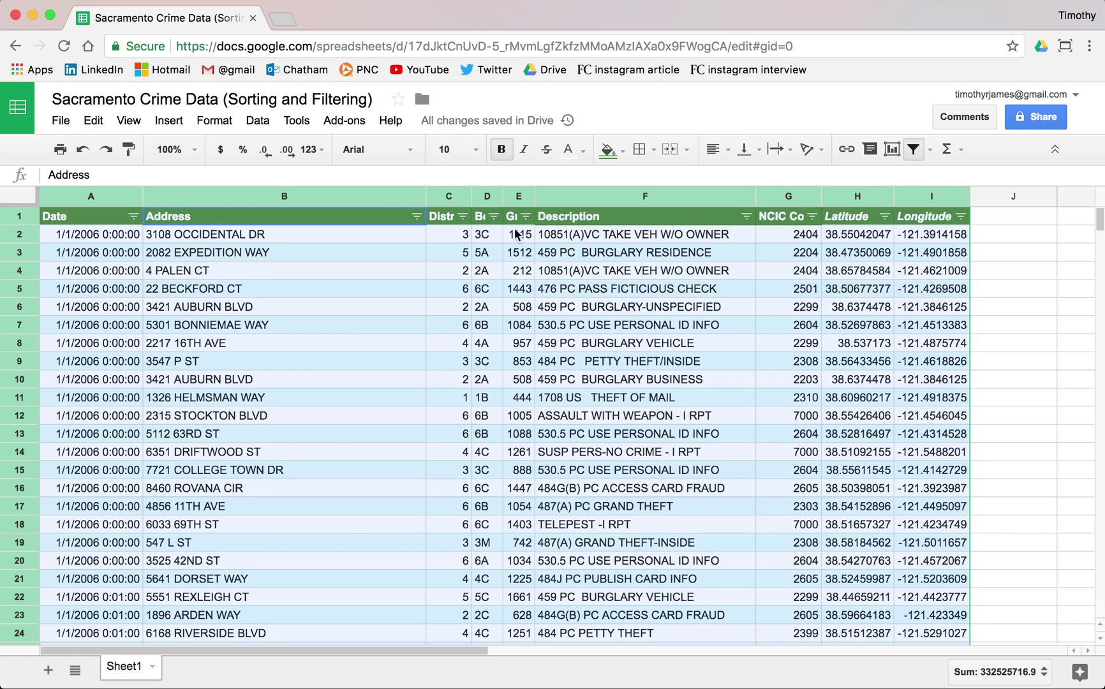
Limit the District column filter to value 1 only
left_click(462, 216)
left_click(335, 345)
left_click(300, 403)
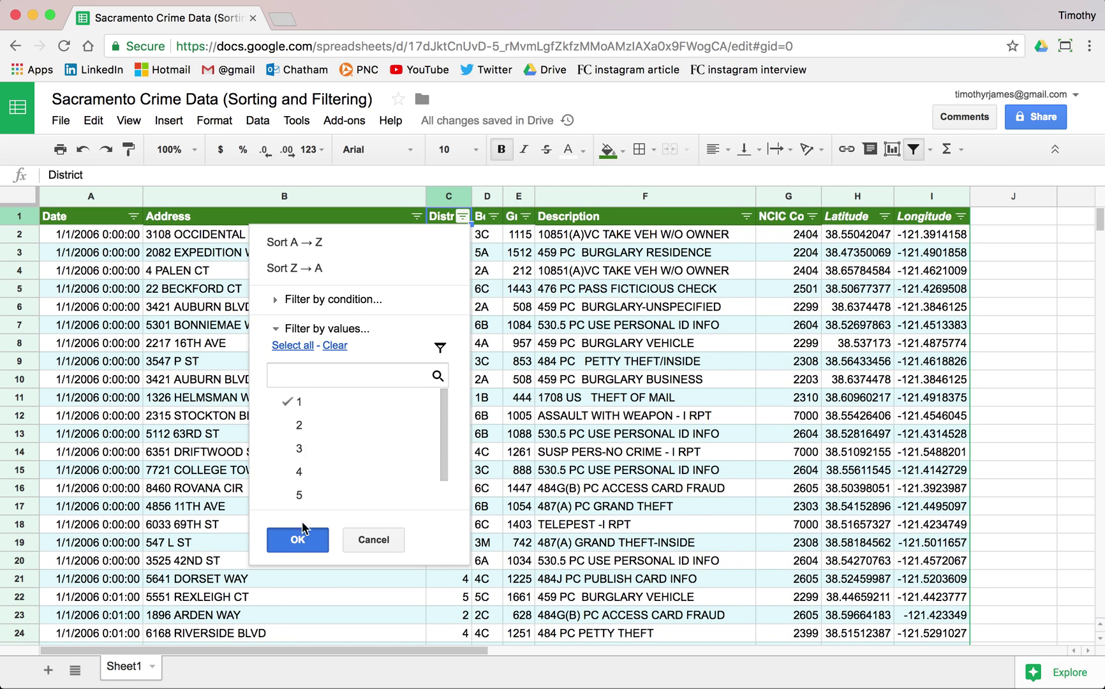
left_click(297, 539)
left_click(386, 273)
left_click(297, 120)
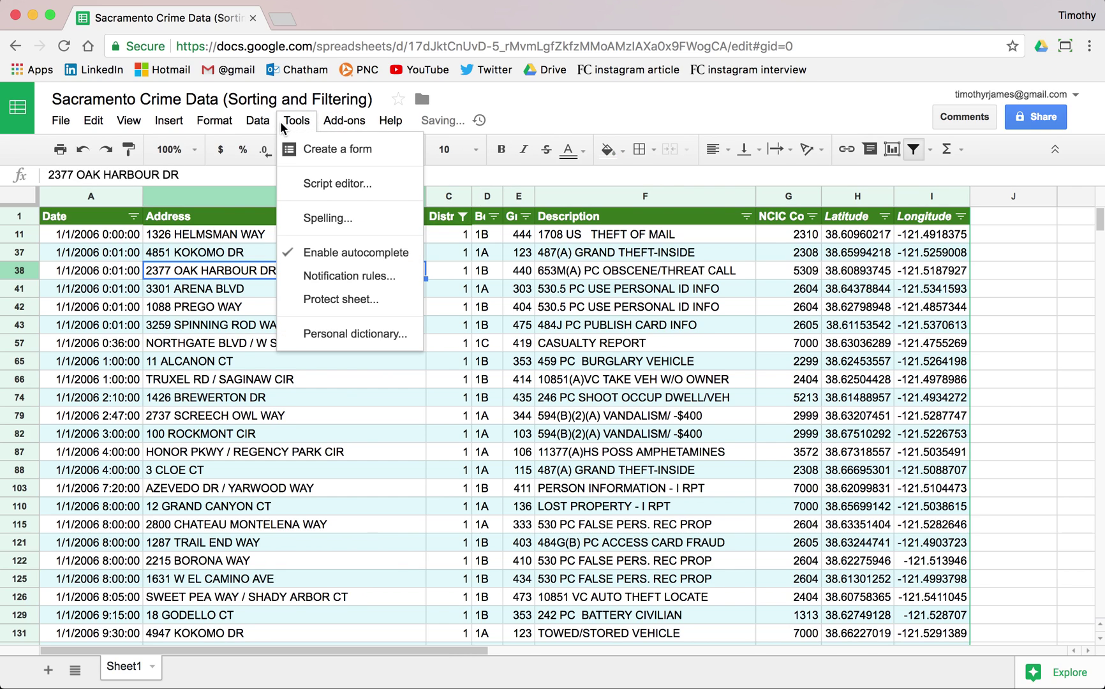
Save the District 1 filtering as a filter view named 'Filter - District 1'
mouse_move(259, 127)
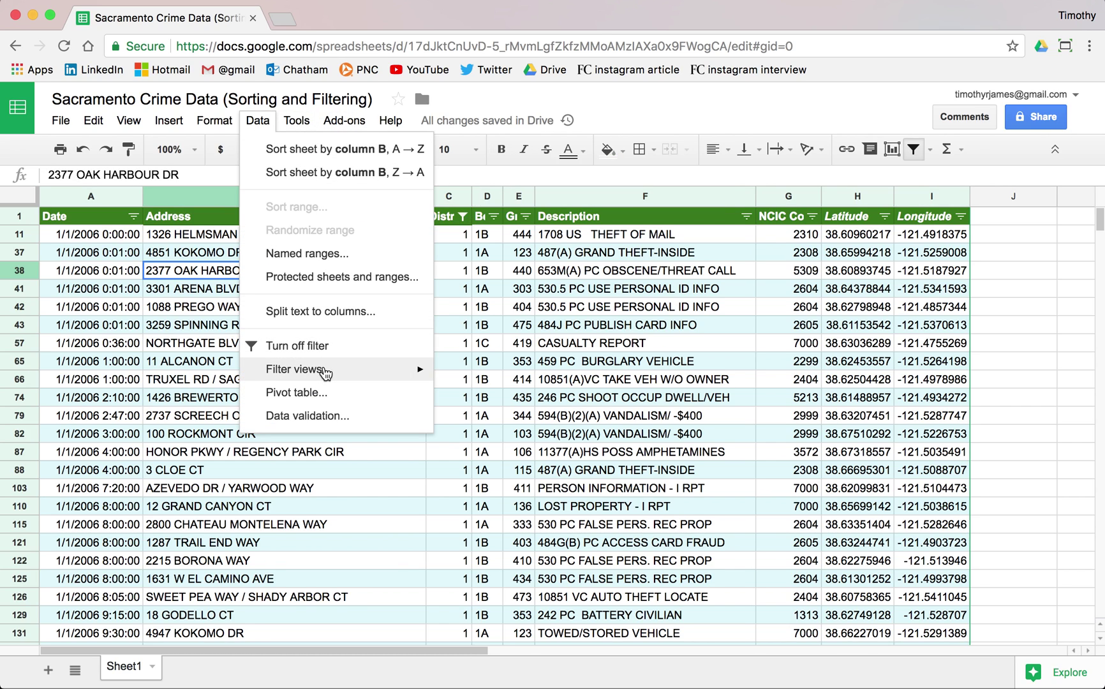
mouse_move(345, 371)
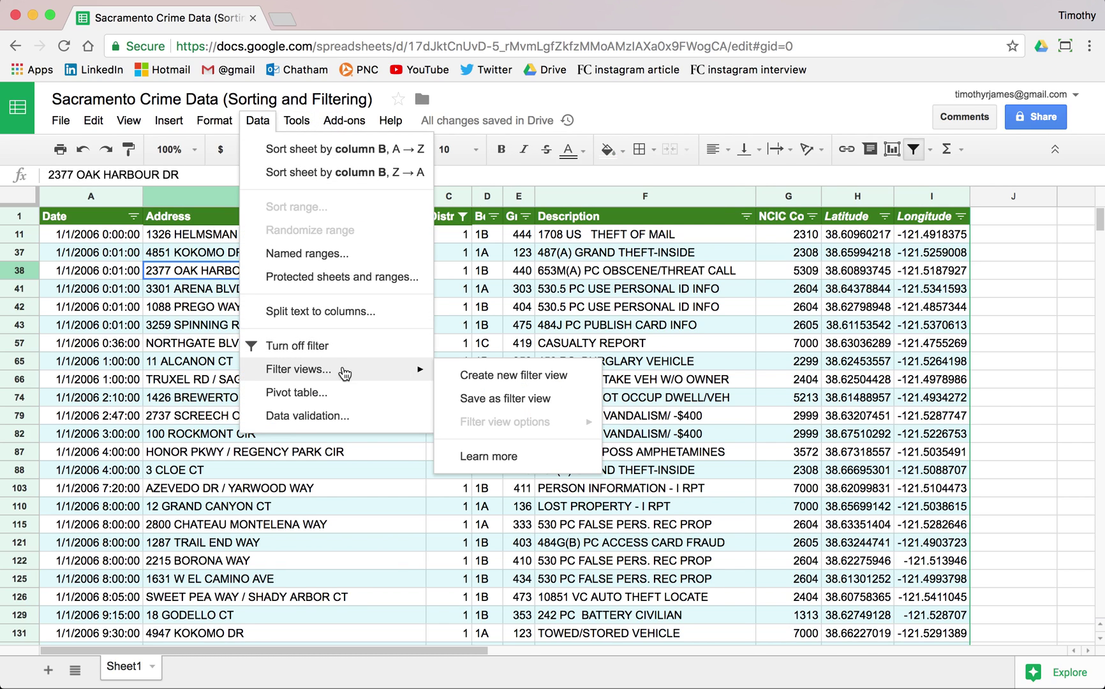
left_click(543, 400)
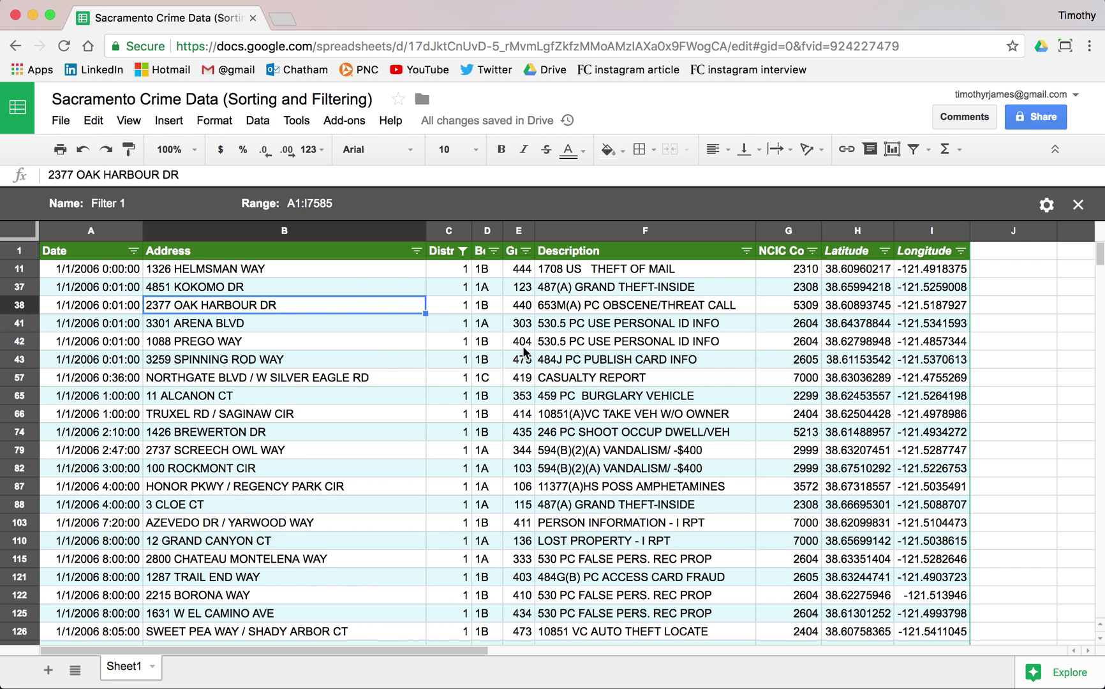
left_click(1046, 205)
left_click(973, 236)
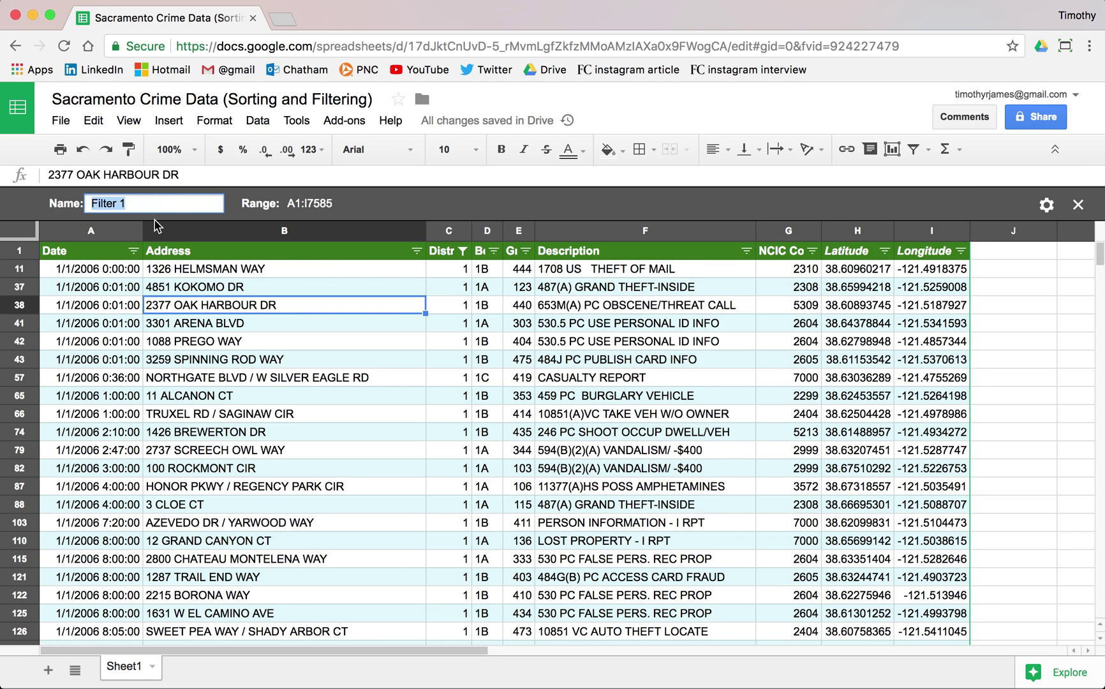
type("Filter - District")
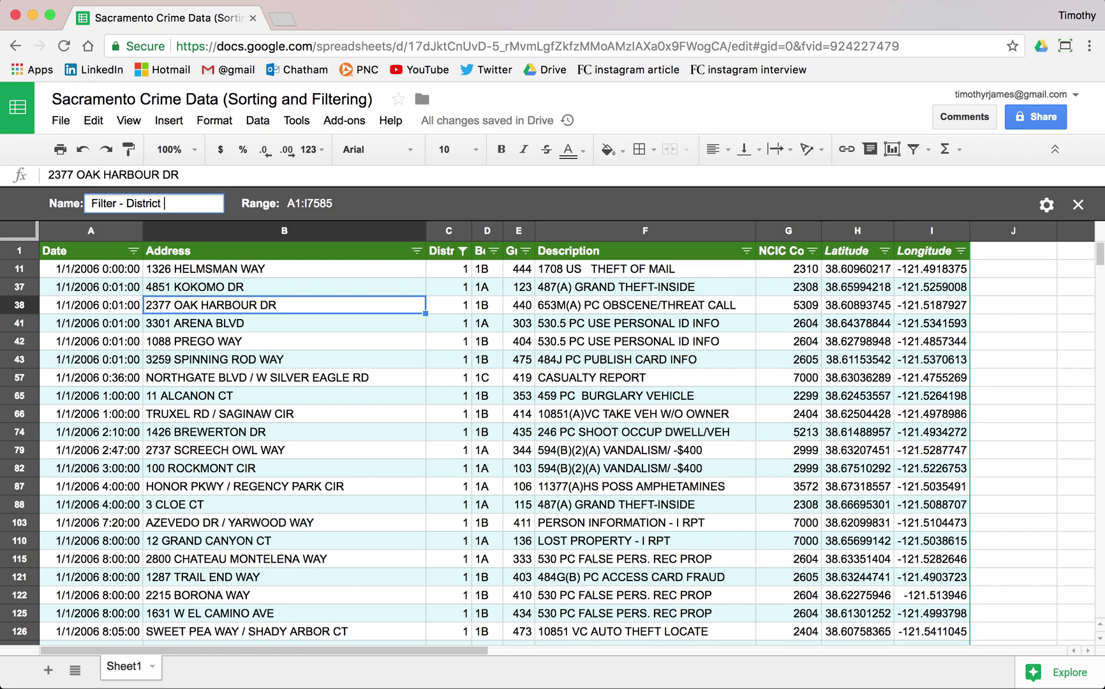
key("Return")
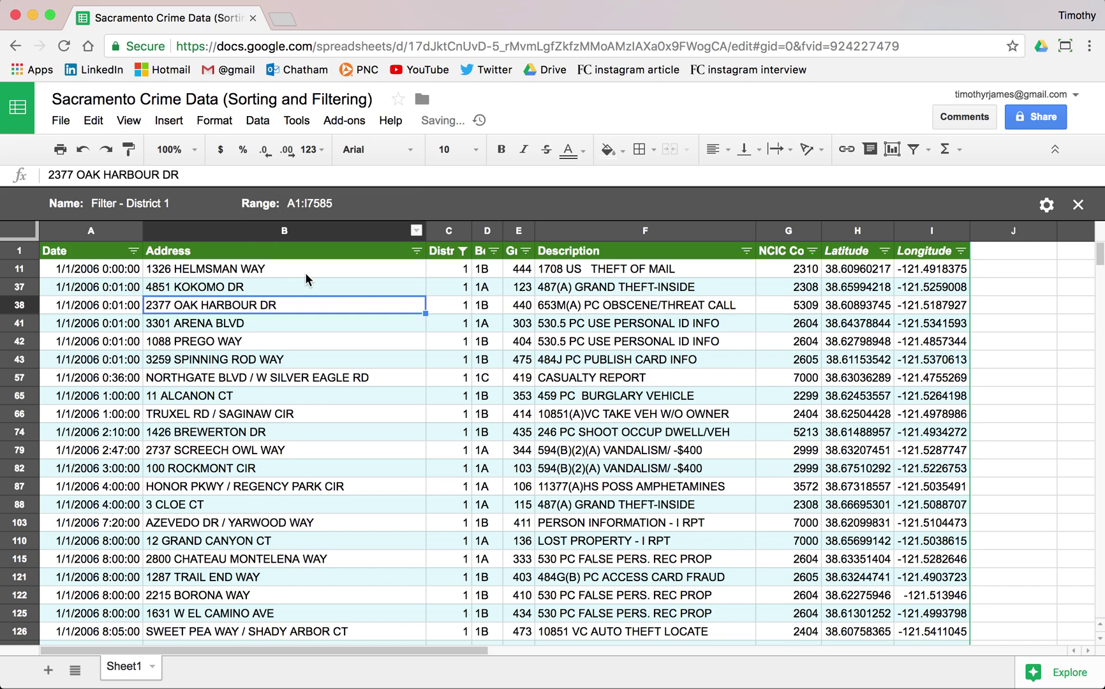
Filter the Beat column to 1B only by unticking beats 1A and 1C
left_click(494, 250)
left_click(545, 288)
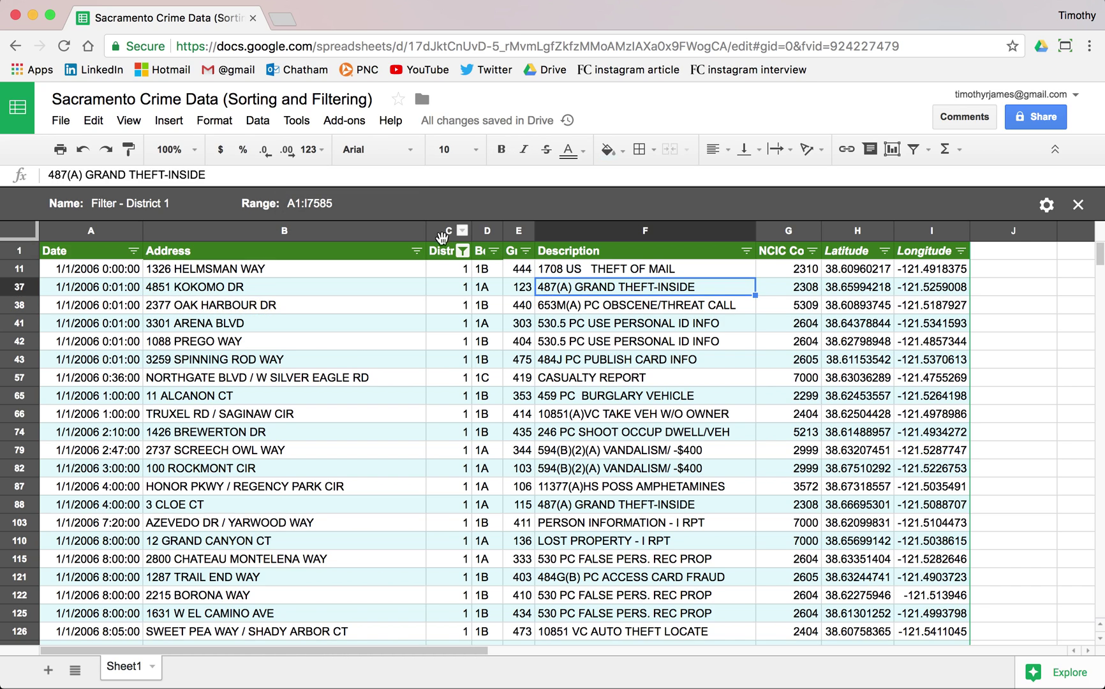
left_click(501, 252)
left_click(501, 252)
left_click(497, 250)
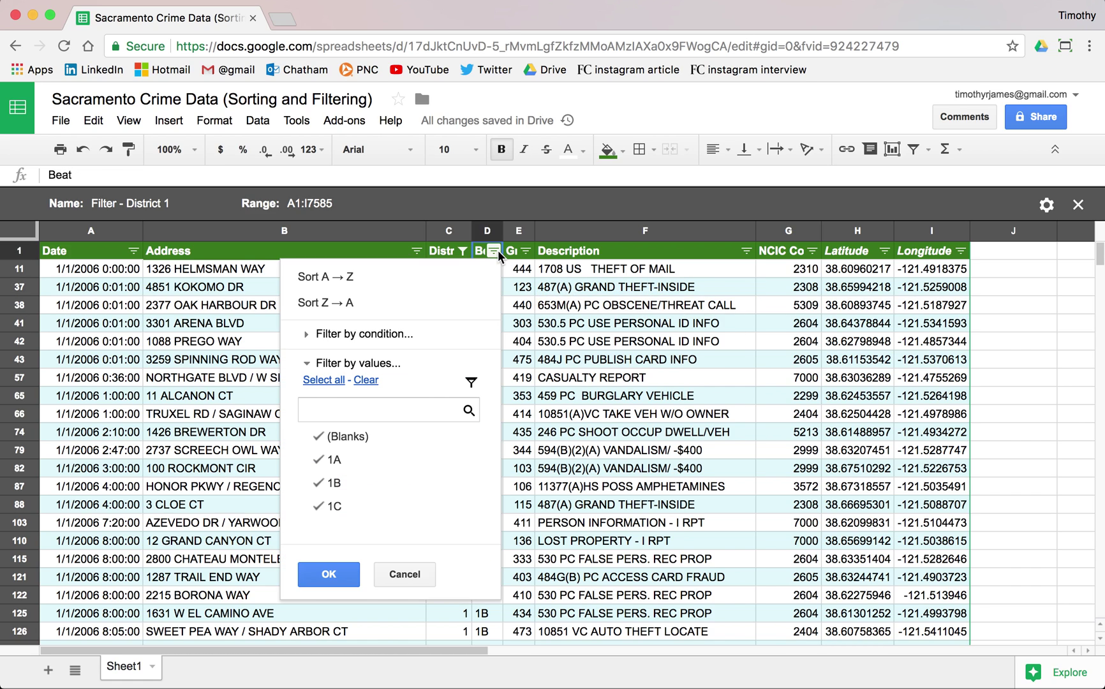
left_click(334, 459)
left_click(335, 507)
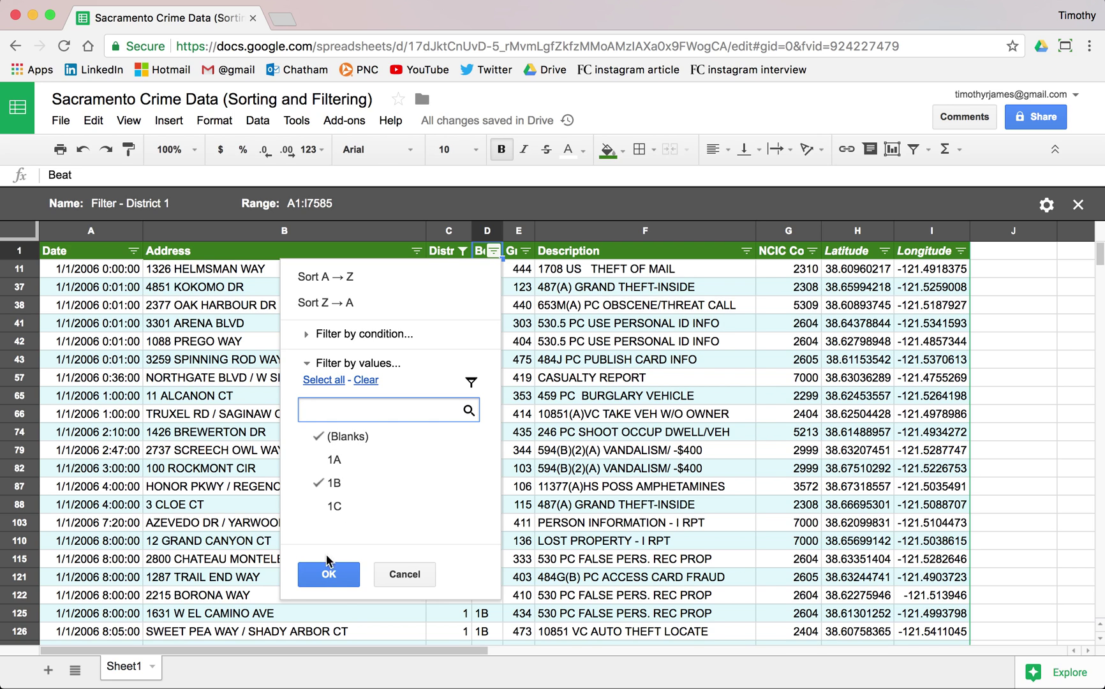
left_click(327, 574)
Duplicate the filter view and rename the copy 'District 1, Beat 1B'
left_click(1044, 206)
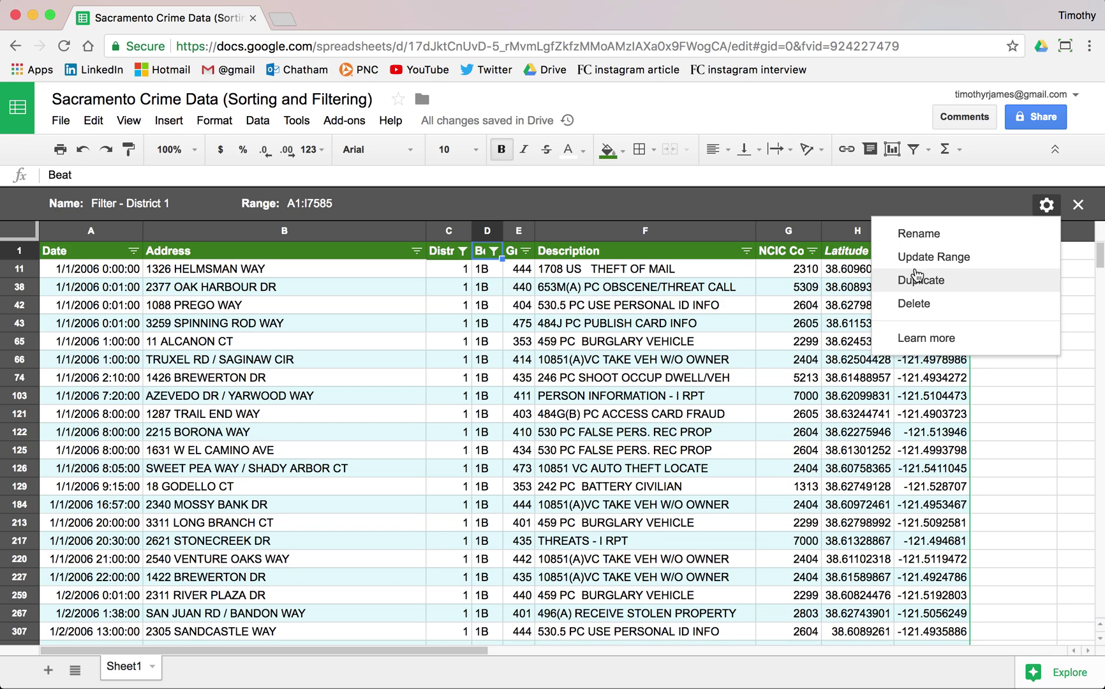
left_click(805, 323)
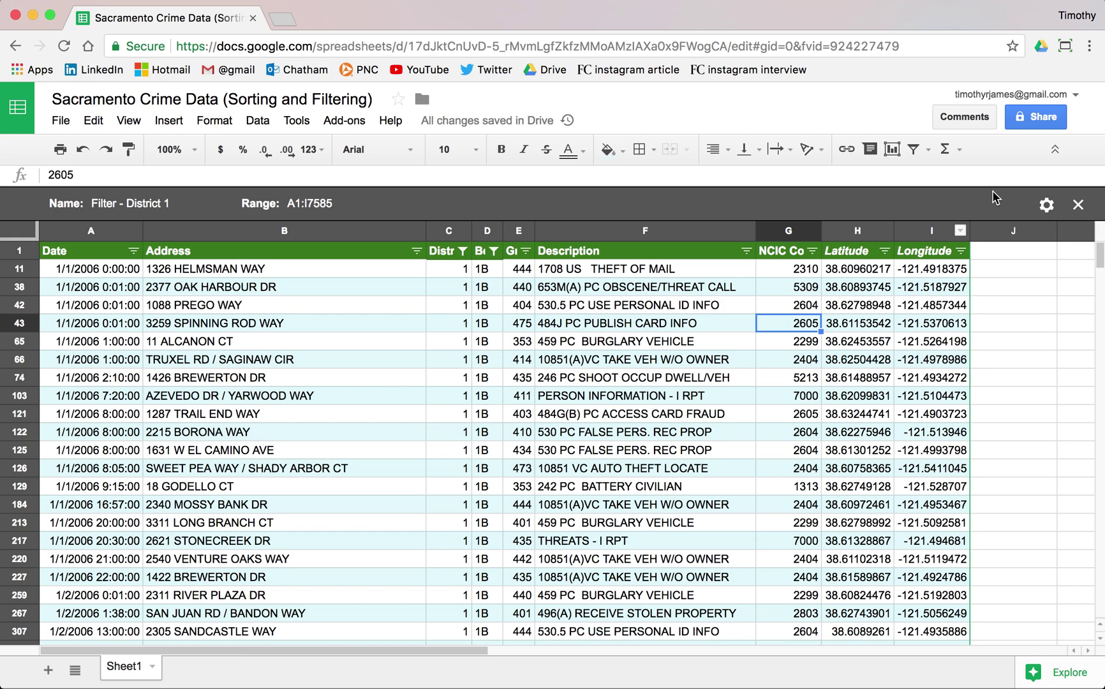
left_click(1046, 205)
left_click(966, 279)
left_click(965, 280)
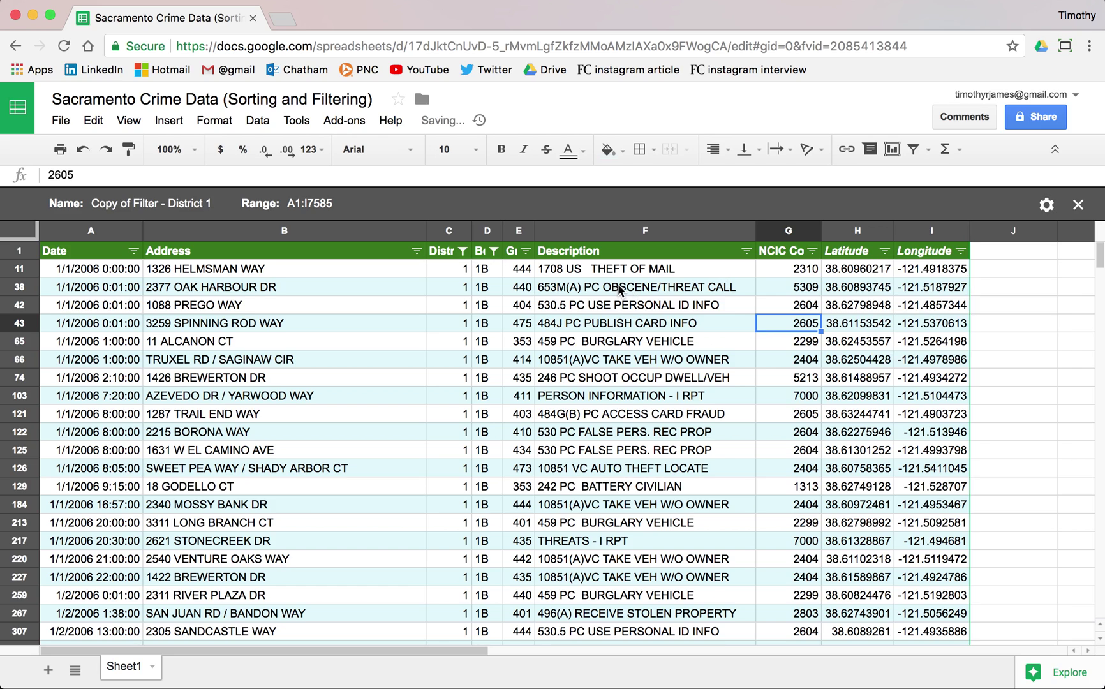
left_click(172, 202)
double_click(172, 203)
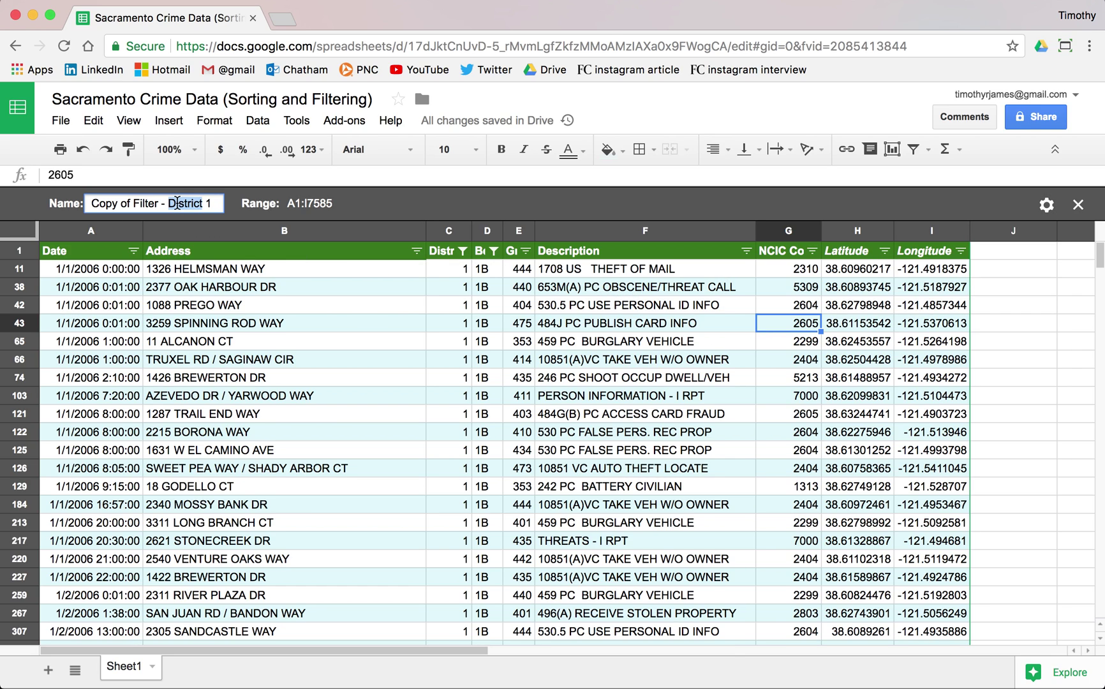
triple_click(176, 202)
type("Distr")
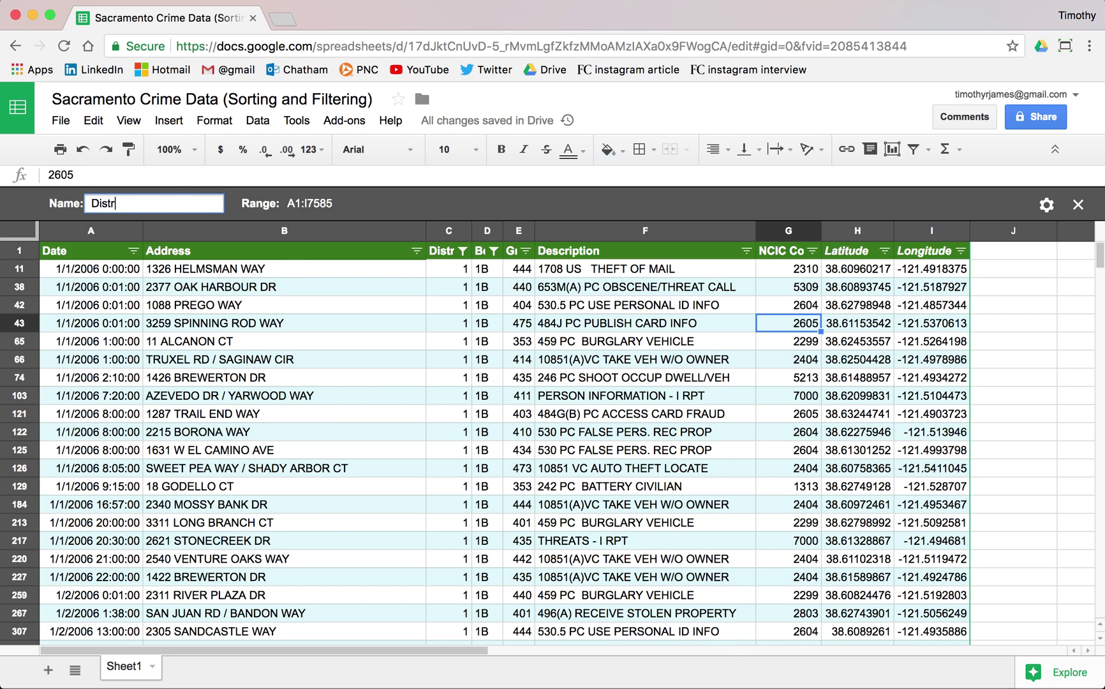
type("ict 1, Beat 1B")
key("Return")
left_click(447, 396)
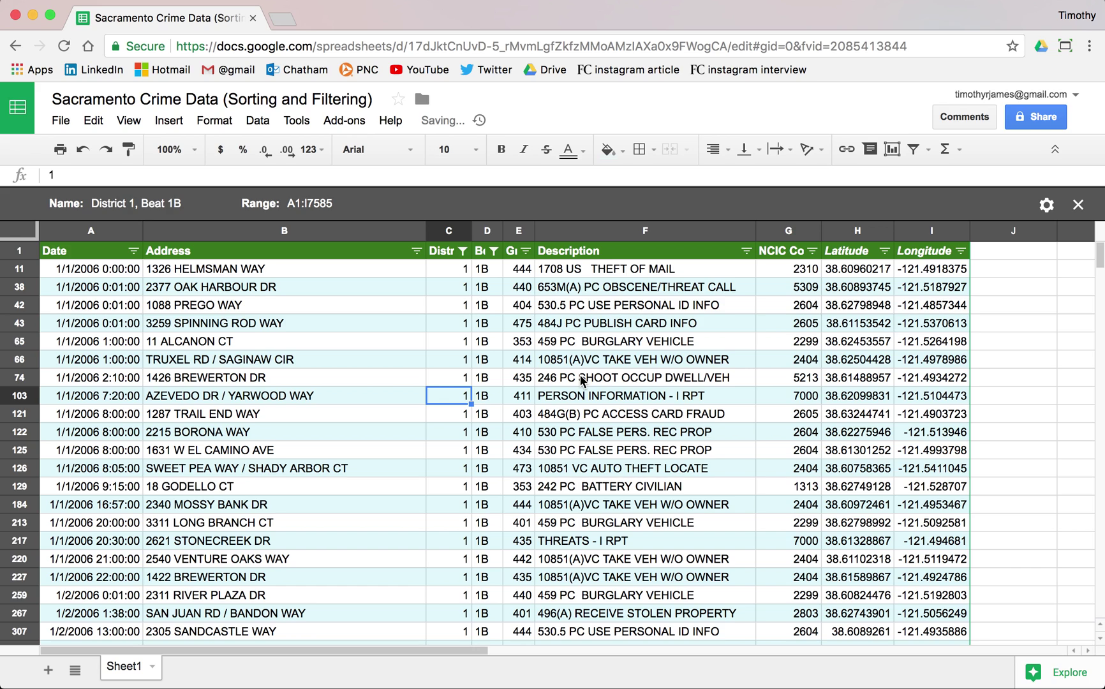
left_click(256, 121)
Leave filter views so the sheet shows all crime rows unfiltered
mouse_move(322, 346)
left_click(528, 434)
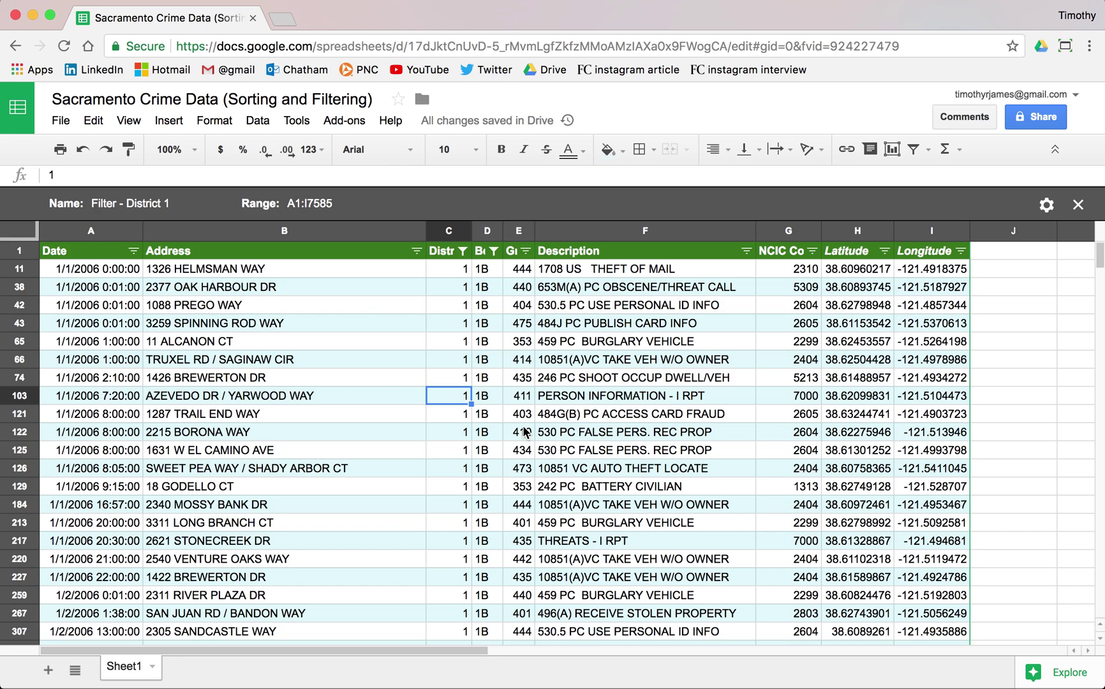
left_click(257, 120)
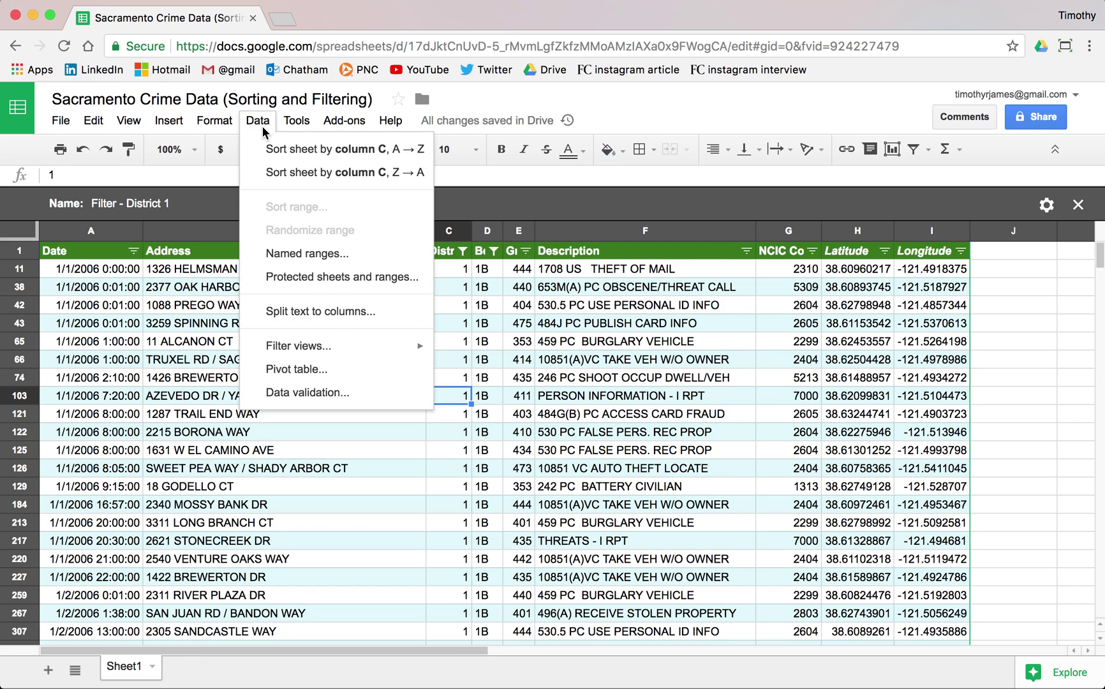
mouse_move(363, 348)
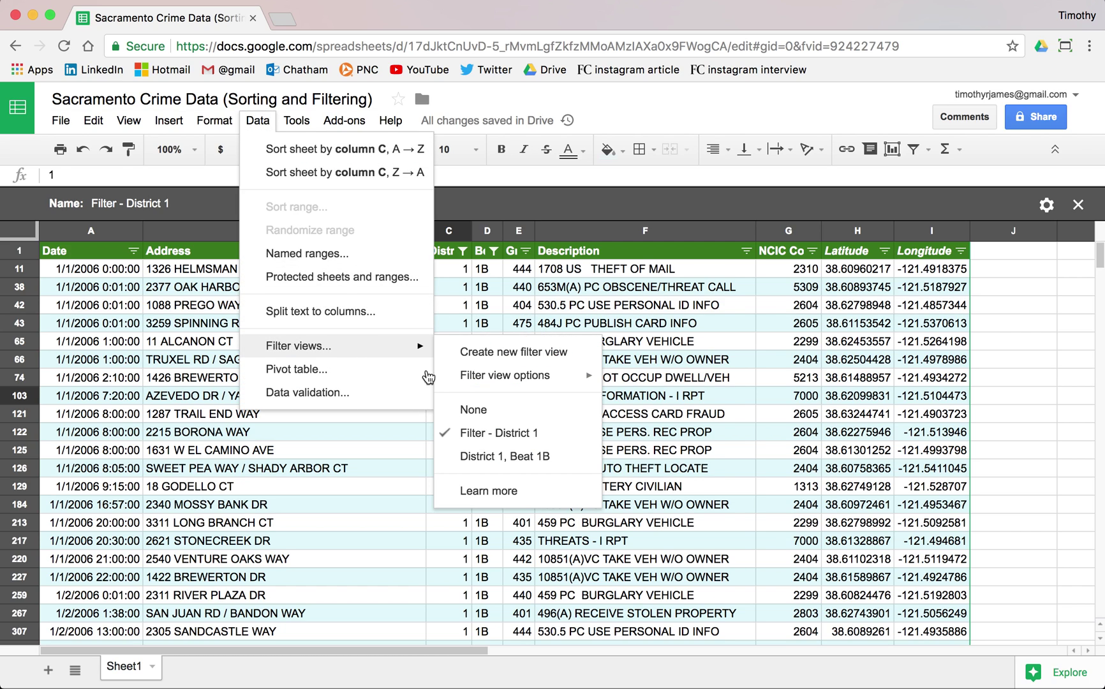
left_click(479, 410)
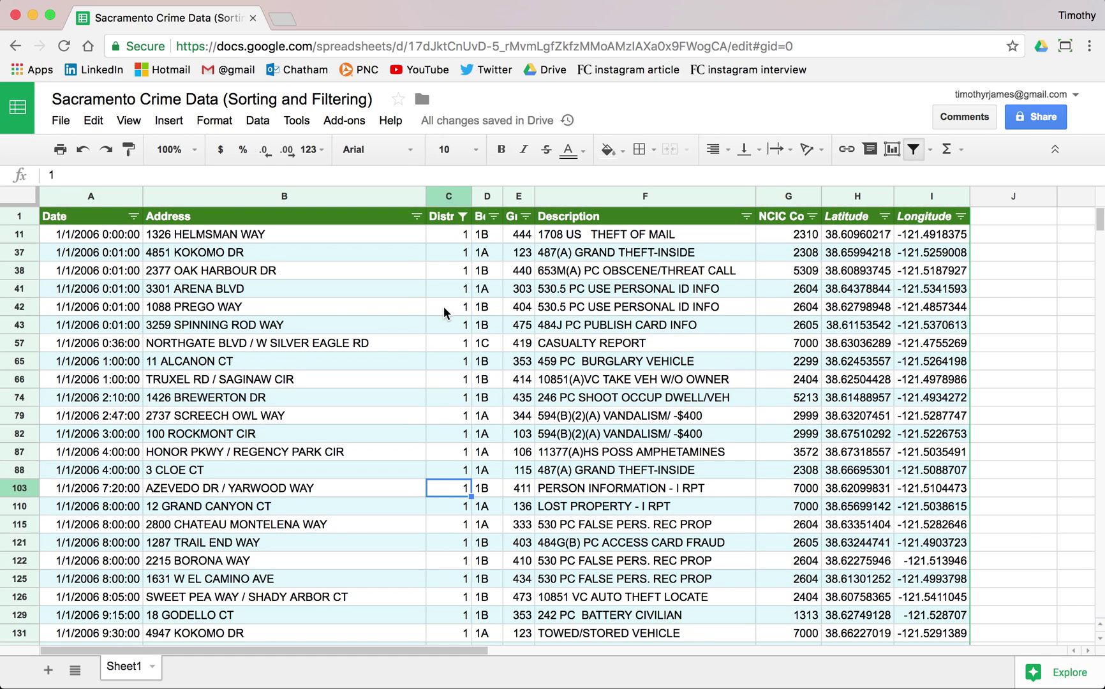
left_click(409, 252)
Filter District to 2 and save it as a filter view named 'District 2'
left_click(462, 216)
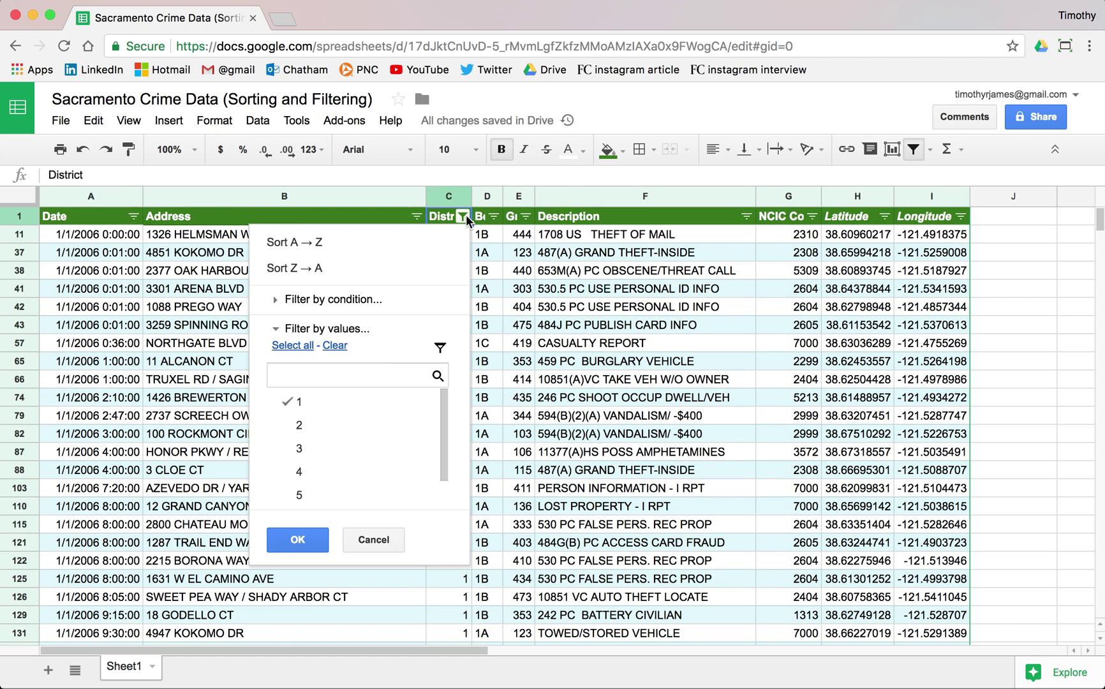
left_click(300, 424)
left_click(297, 540)
left_click(259, 123)
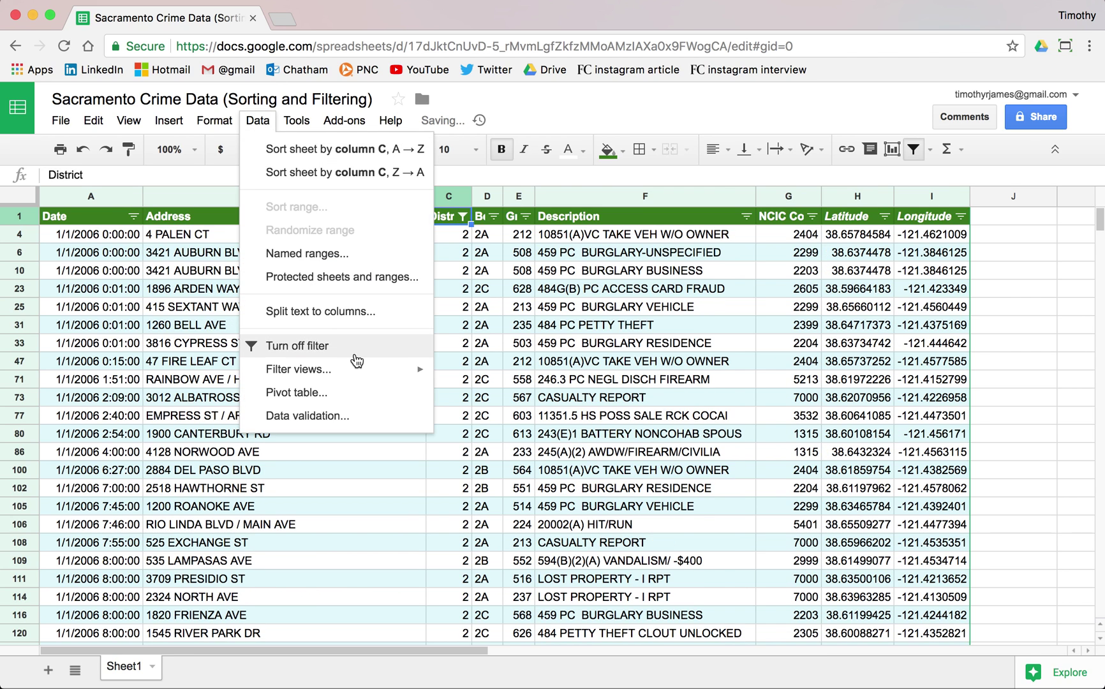
mouse_move(382, 370)
left_click(519, 402)
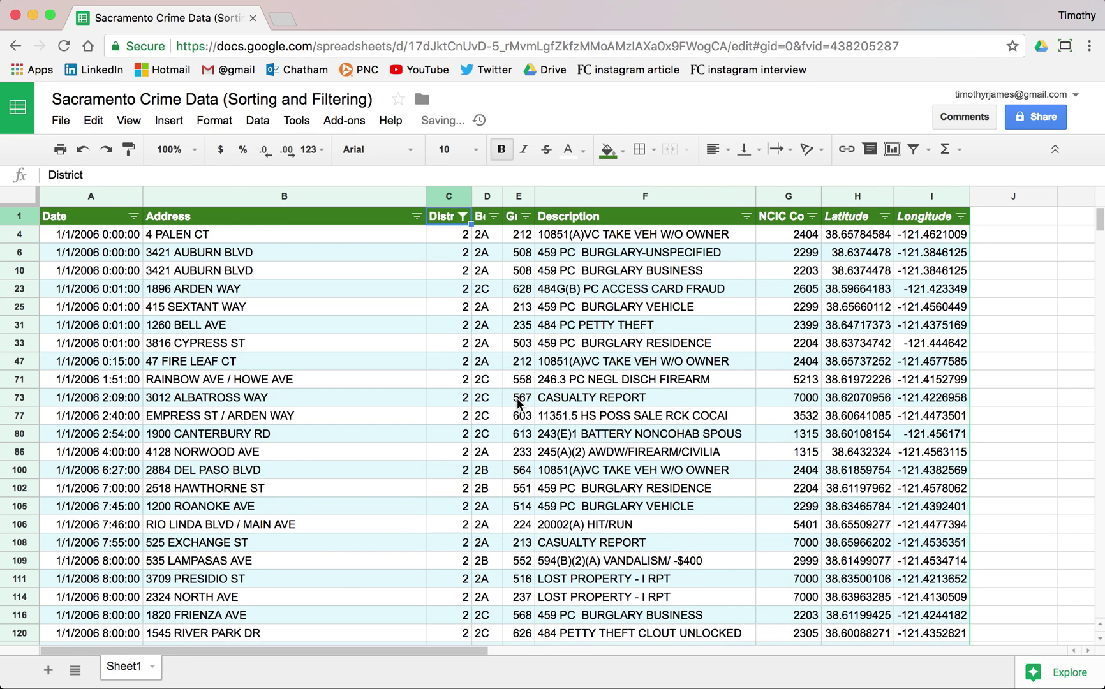
double_click(107, 202)
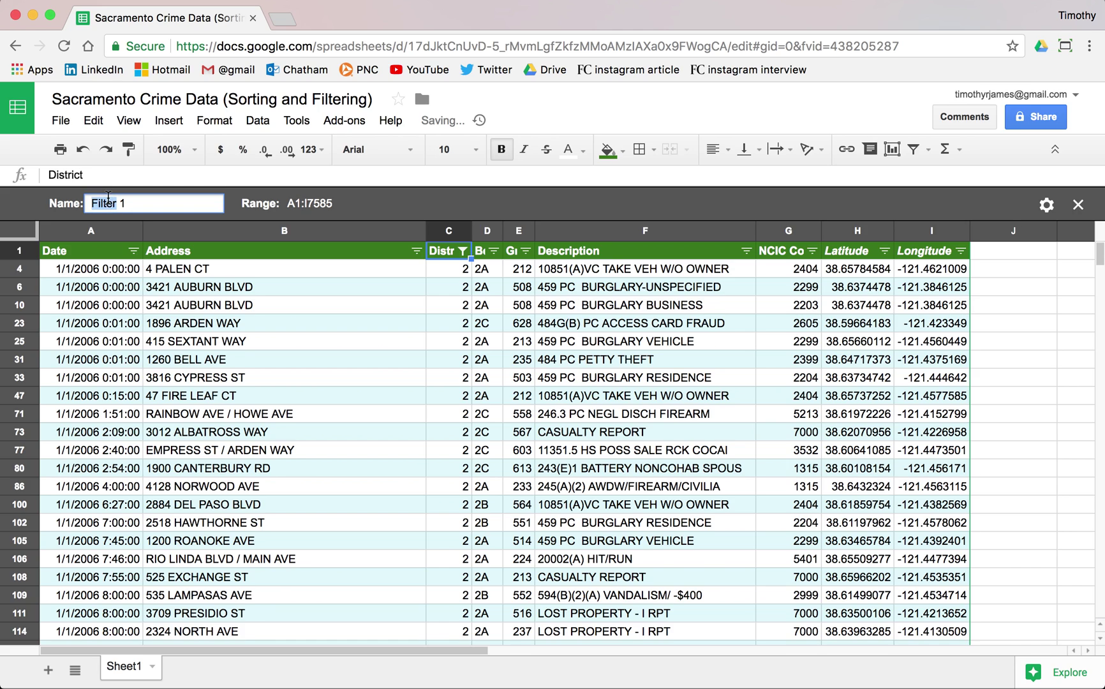
triple_click(108, 202)
type("Distr")
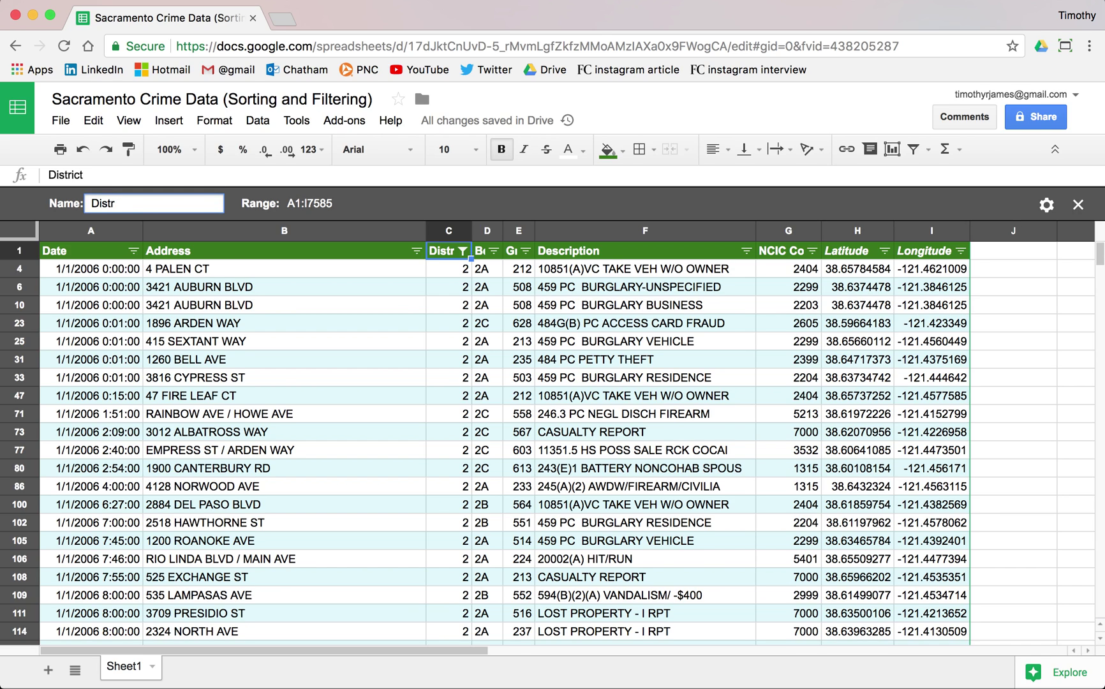
type("ict 2")
key("Return")
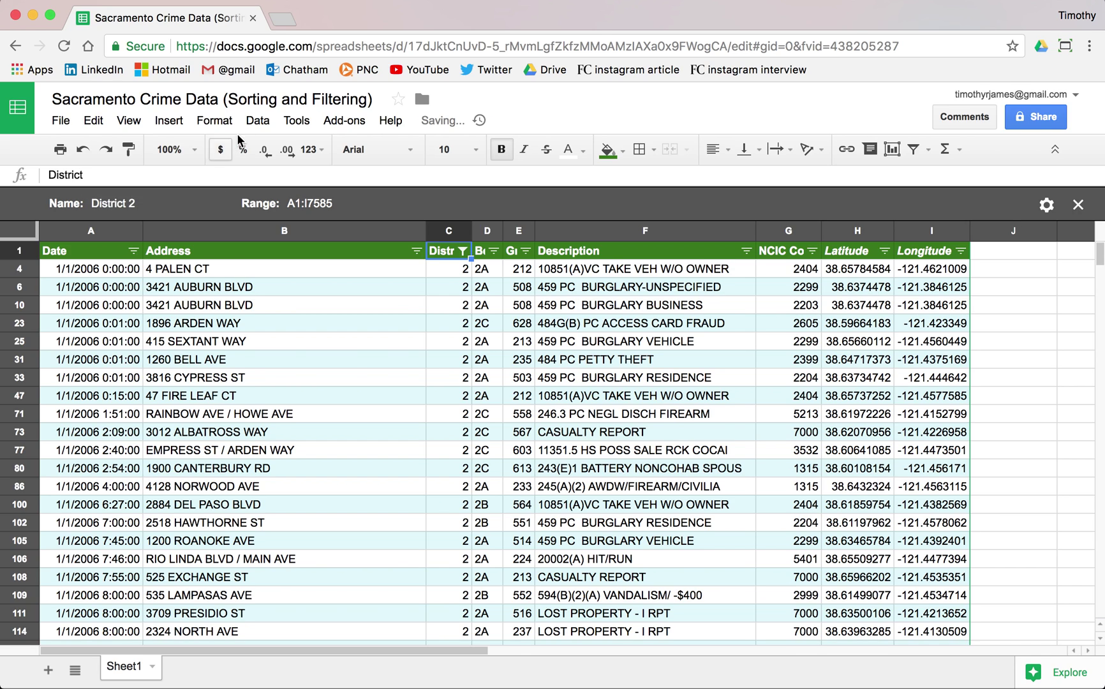
Switch back to the 'Filter - District 1' filter view
left_click(258, 120)
mouse_move(365, 348)
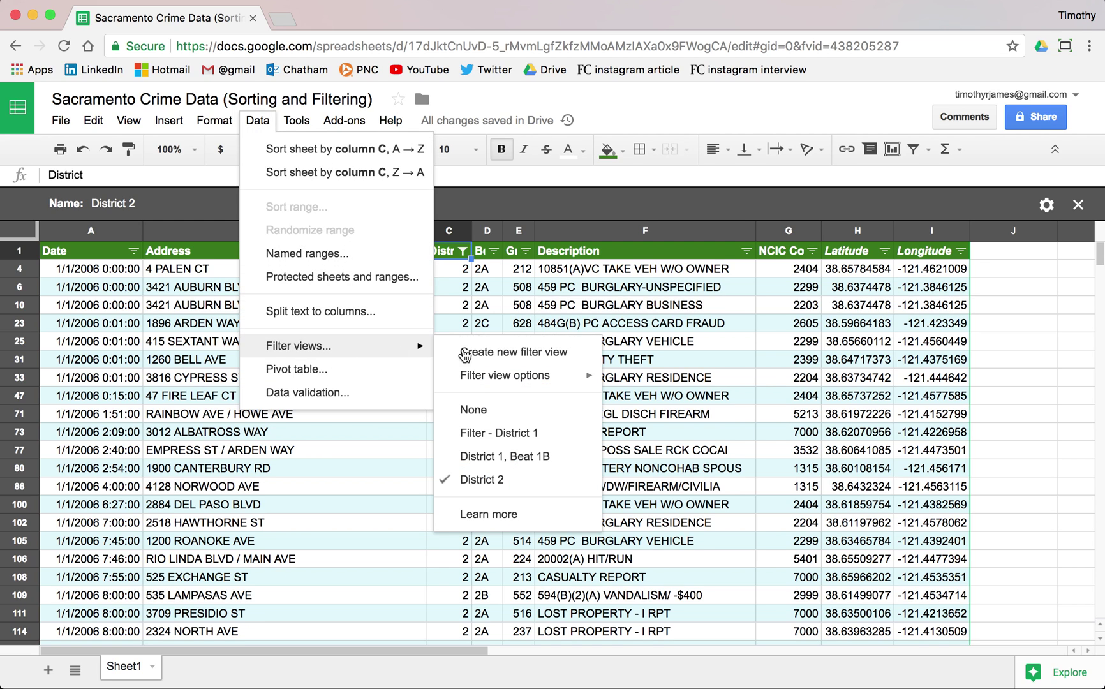
left_click(529, 434)
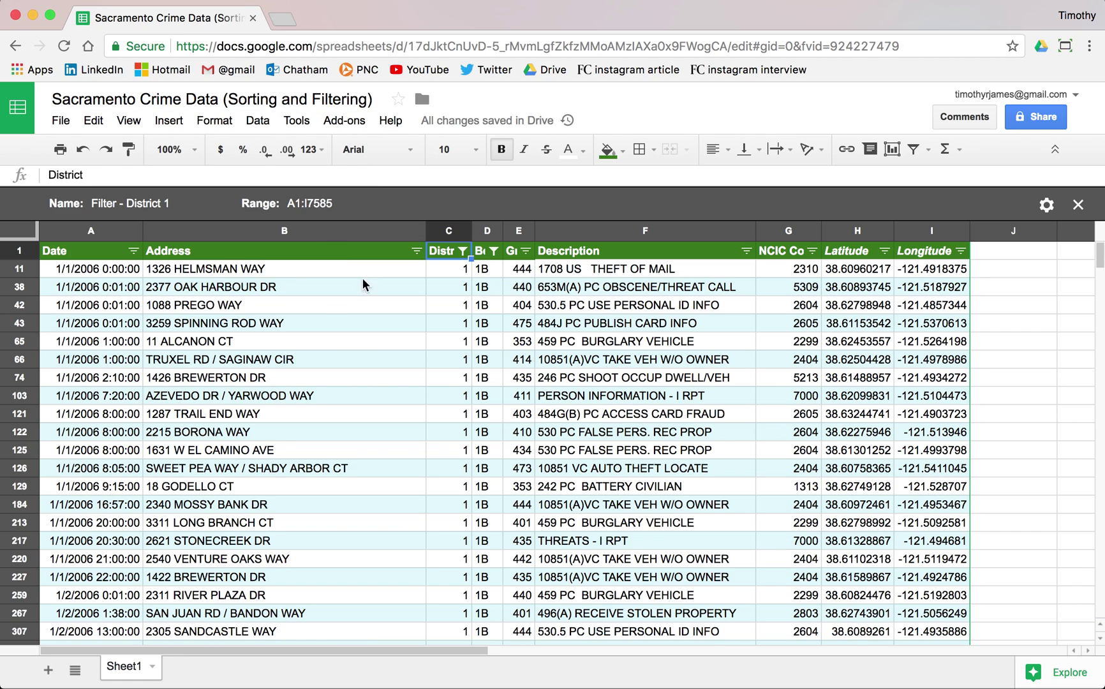
Open the Learn more help for filter views from the Filter views menu
left_click(254, 131)
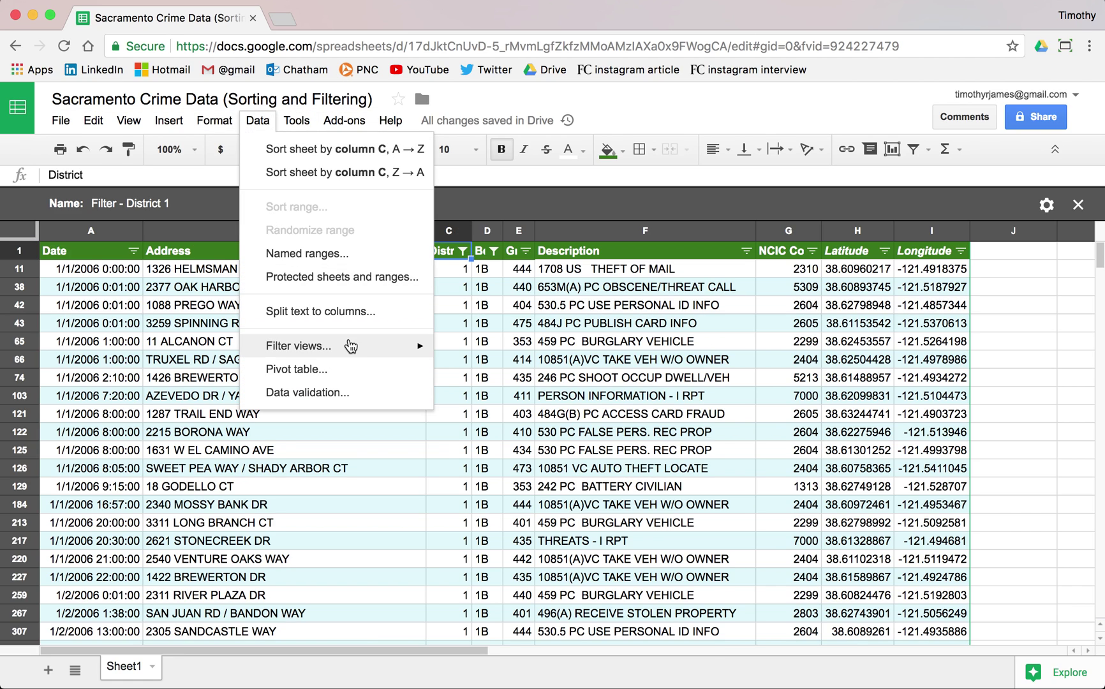
mouse_move(387, 353)
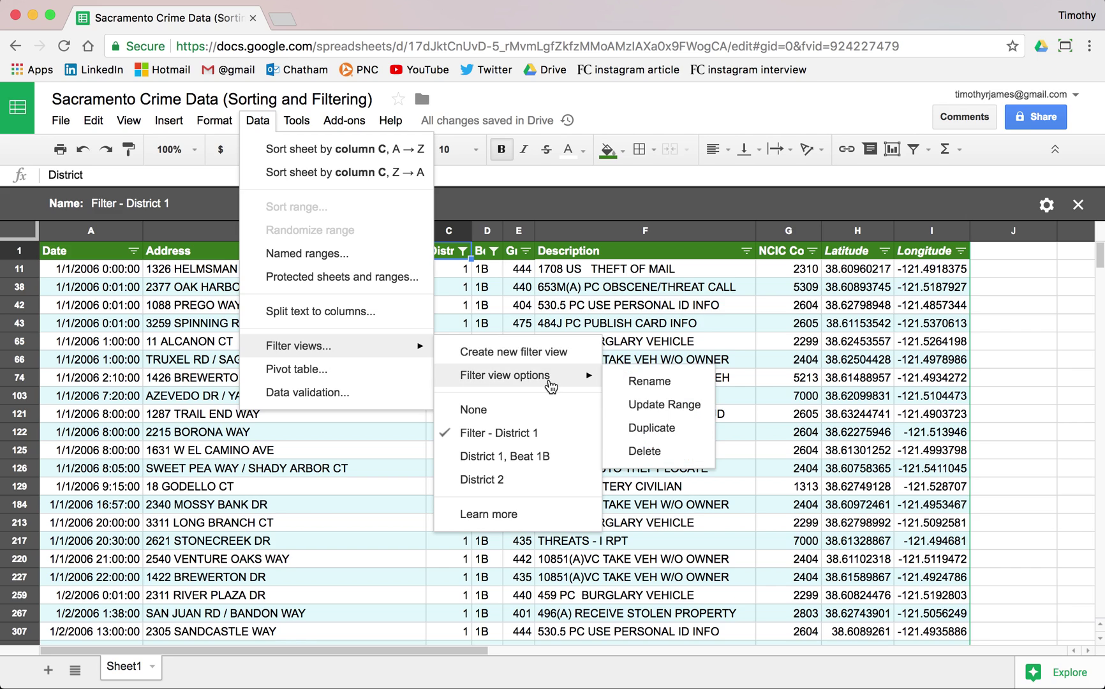
mouse_move(559, 389)
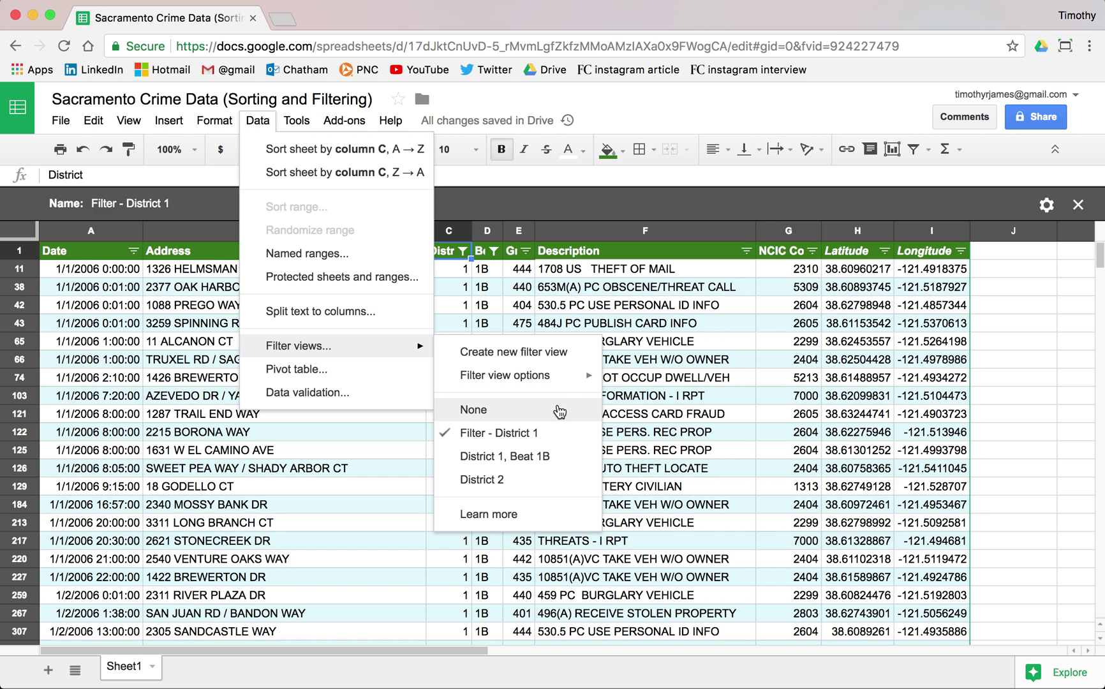
left_click(559, 516)
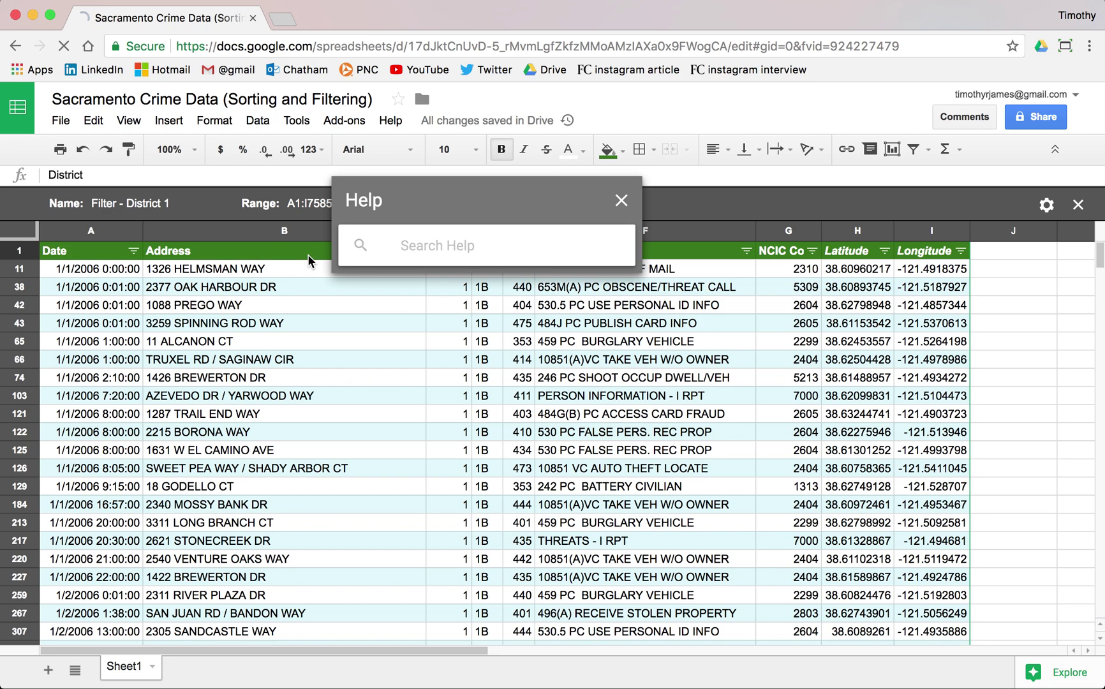
Scroll through the filter views help article, close the Help panel, and select cell E43
scroll(545, 429, "down", 5)
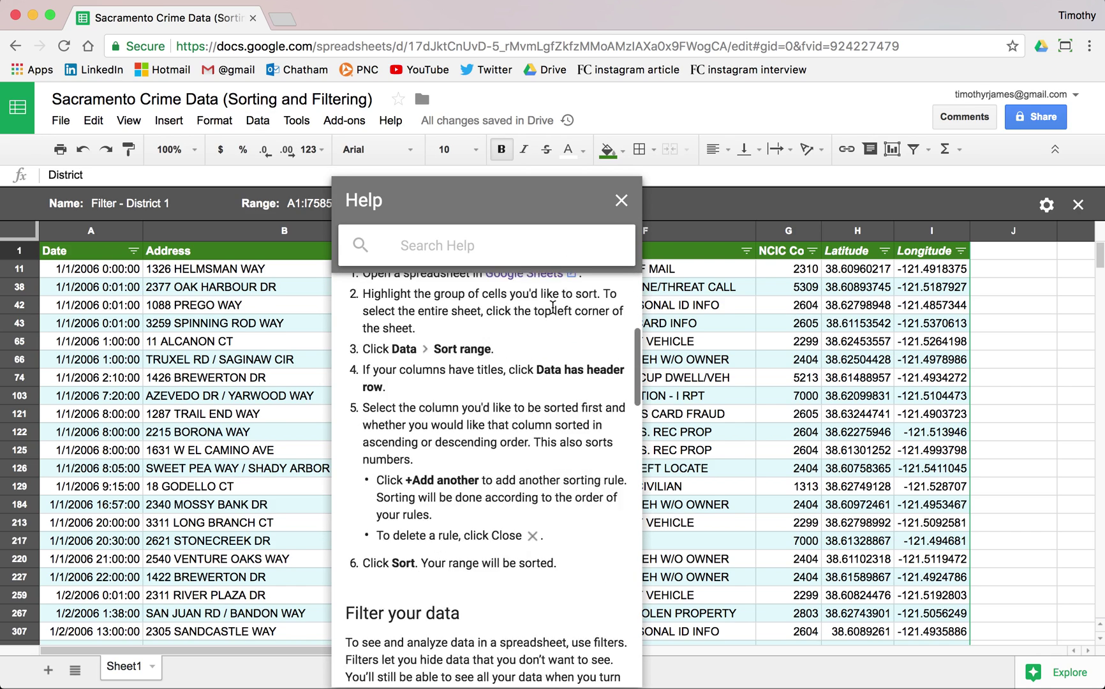
scroll(546, 427, "down", 10)
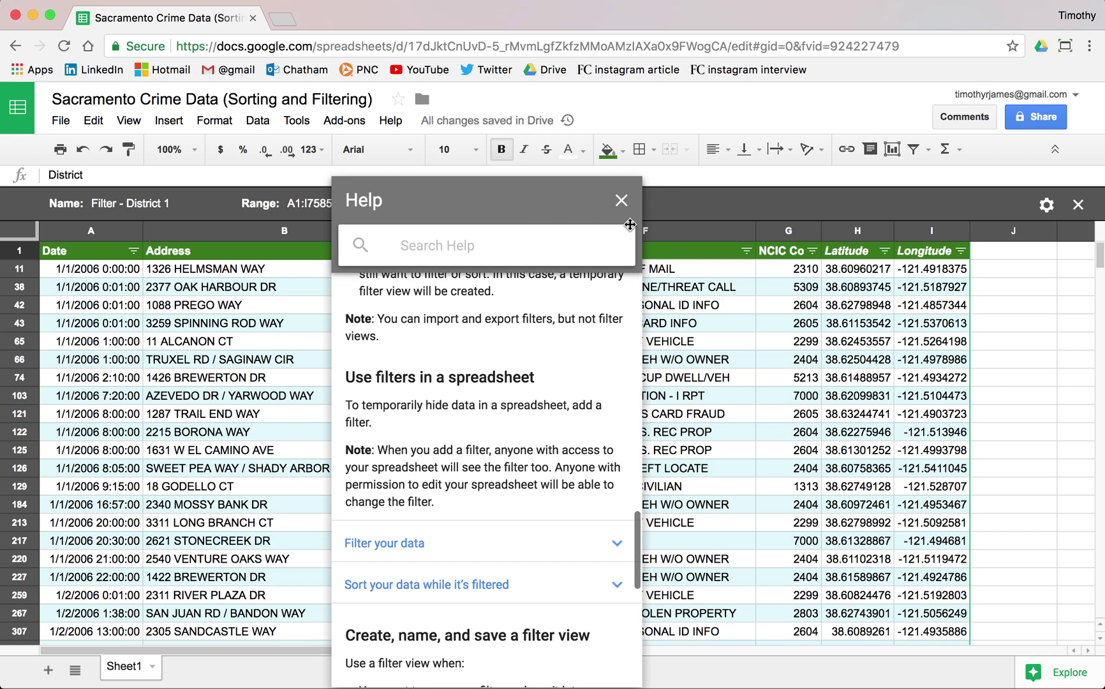
scroll(501, 402, "down", 5)
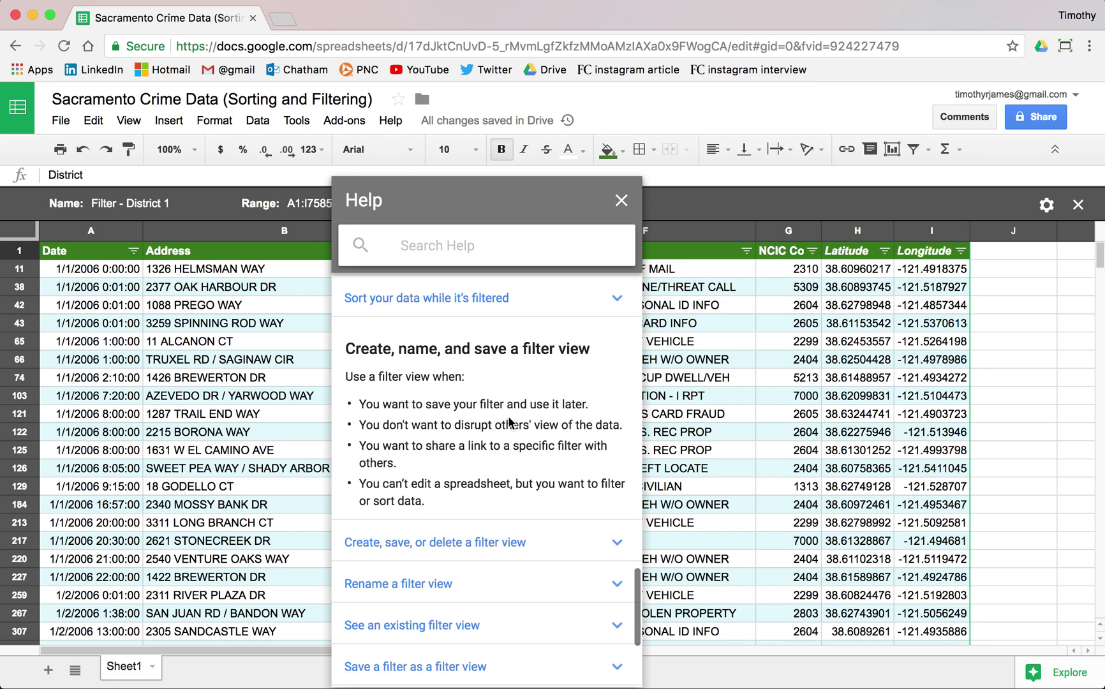
left_click(622, 200)
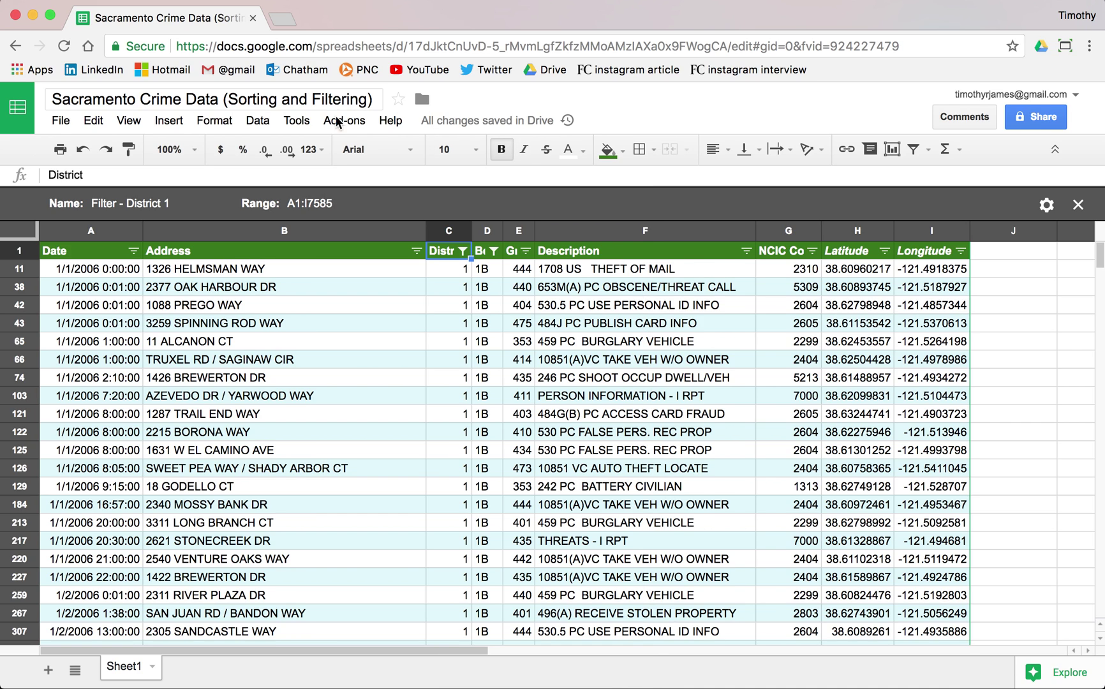
left_click(524, 322)
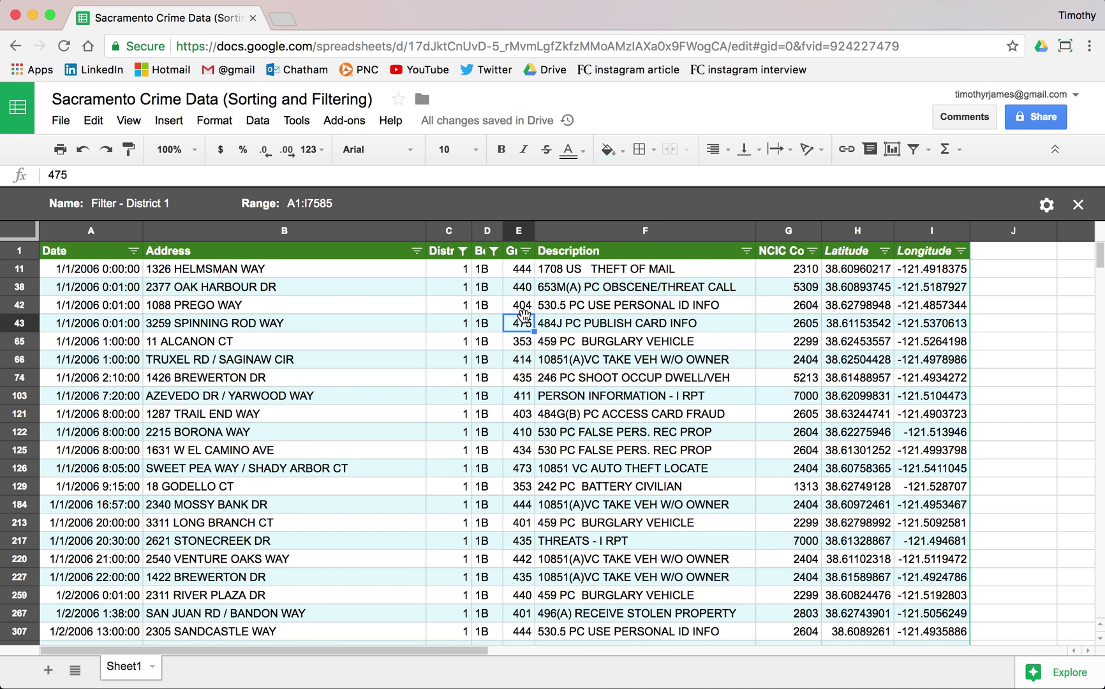